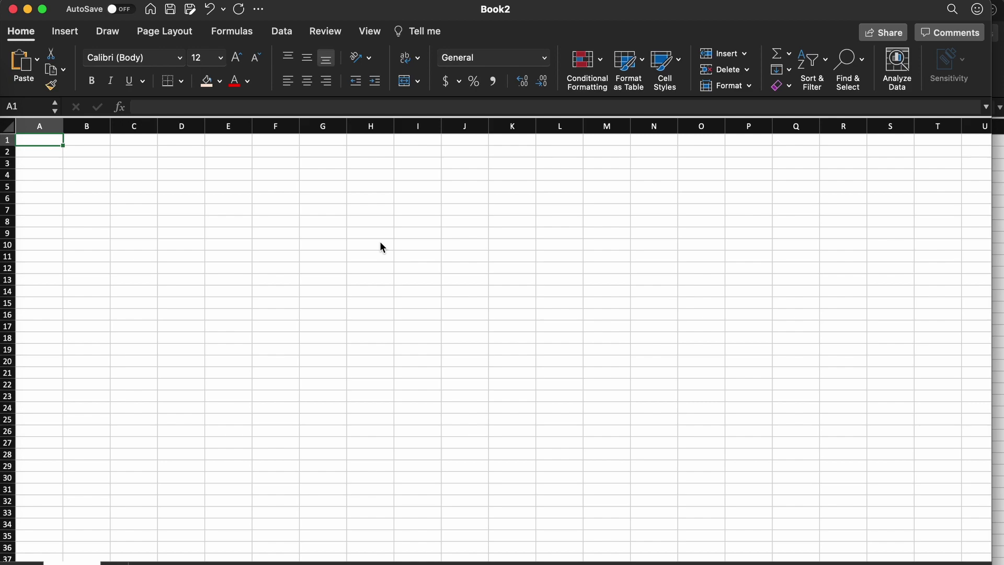
Start a =SUMIF( formula in cell H10
click(373, 243)
text(=S)
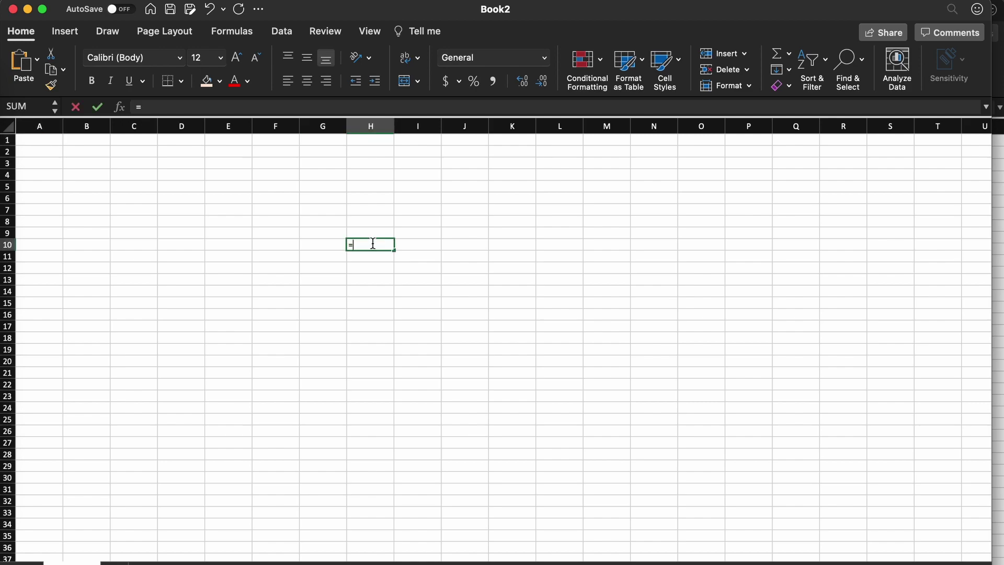
text(UMIF()
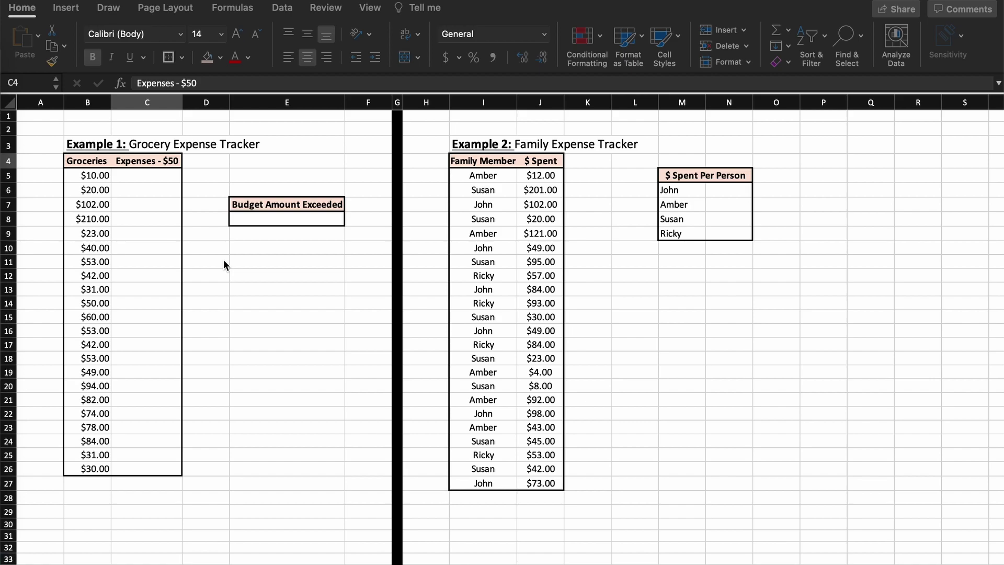
Enter =B5-50 in C5 and fill it down the Expenses - $50 column to row 26
click(158, 177)
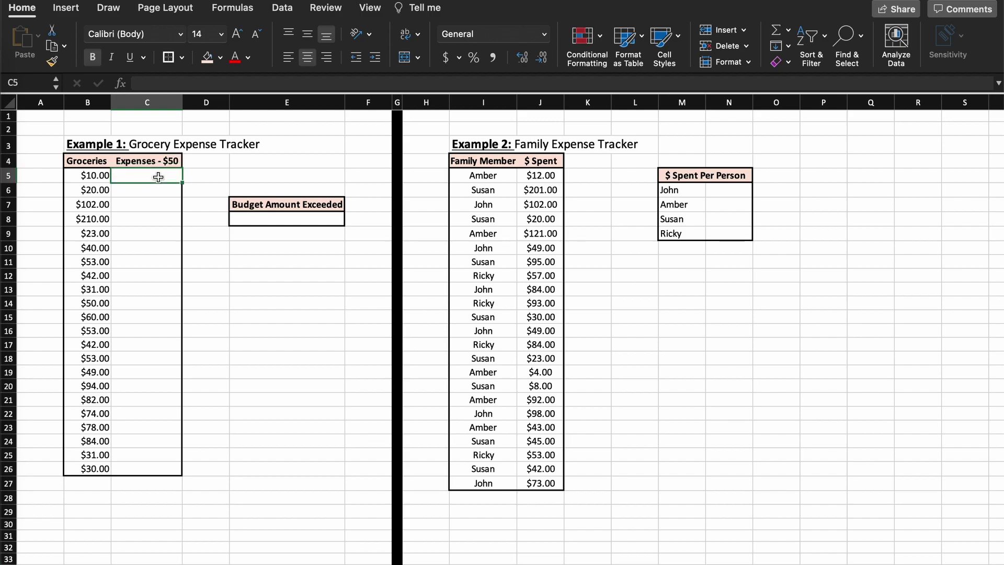
text(=)
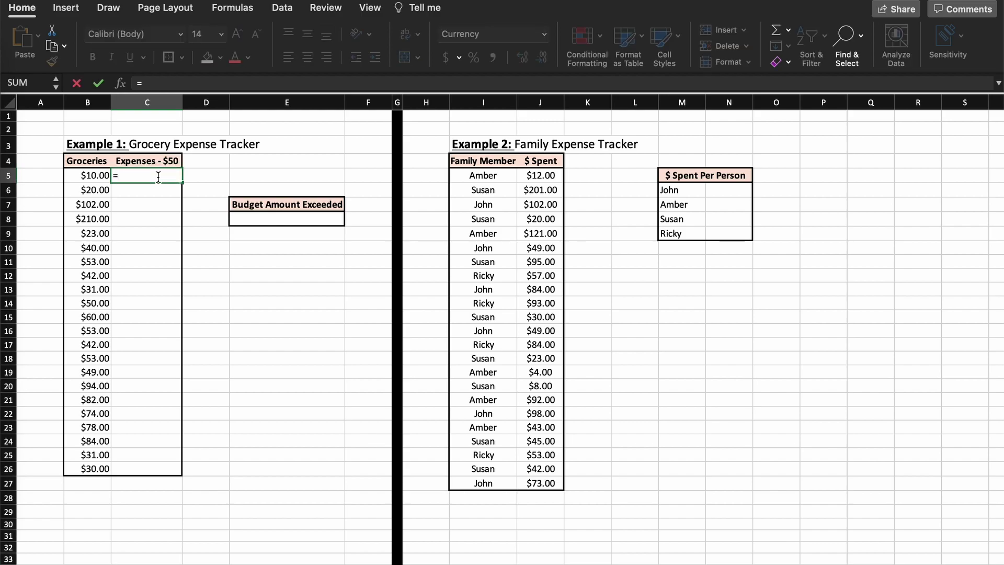
click(97, 176)
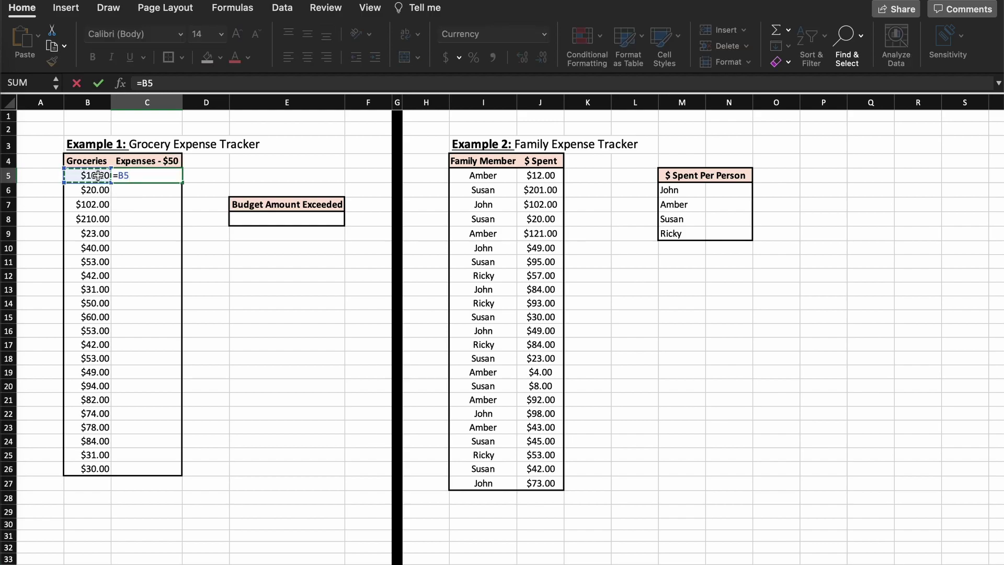
text(-50)
key(Return)
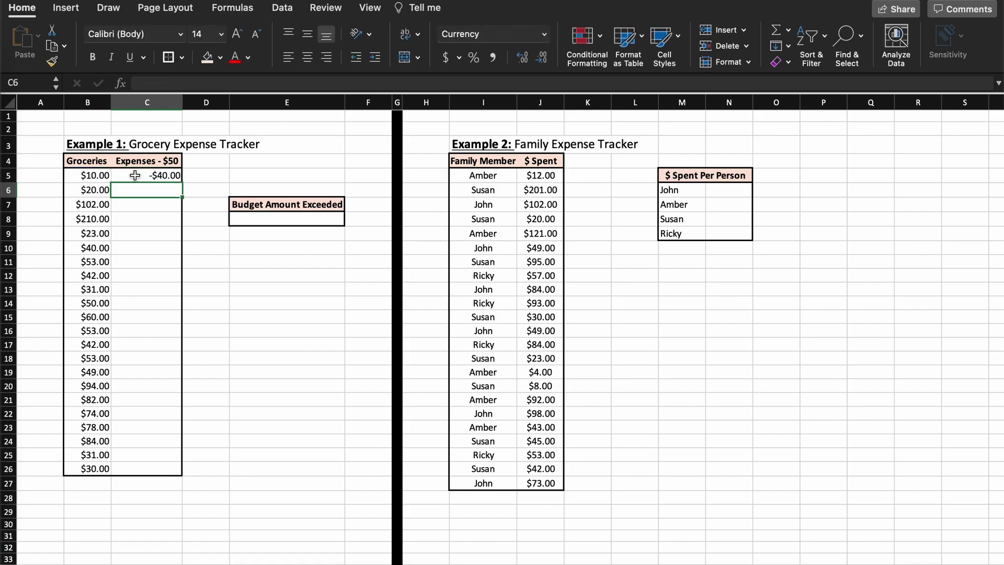
click(135, 175)
drag(182, 182, 182, 474)
key(super+z)
double_click(182, 182)
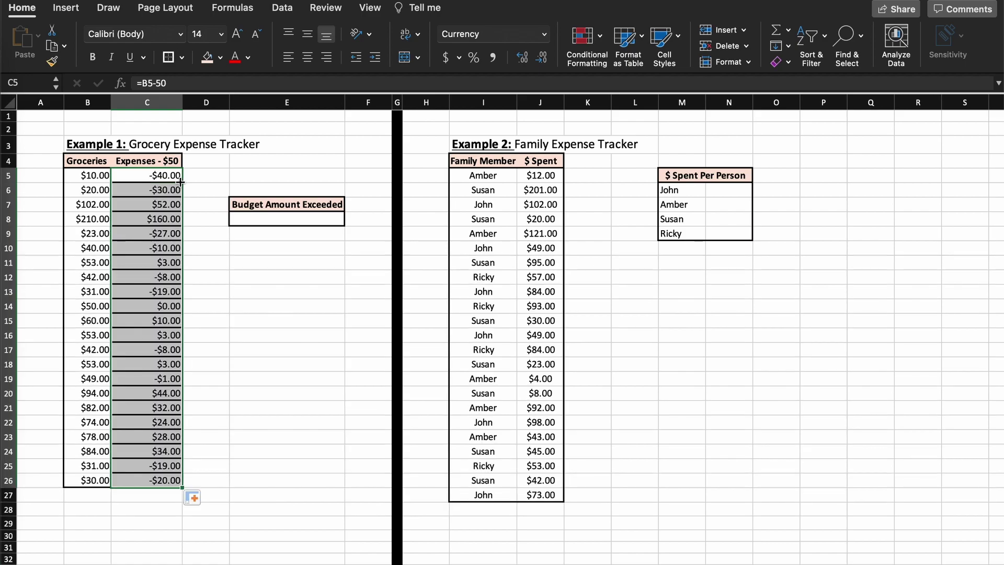
click(197, 215)
Erase the inner borders in column C and reselect B5:C26 for a new border
drag(157, 480, 77, 175)
click(182, 57)
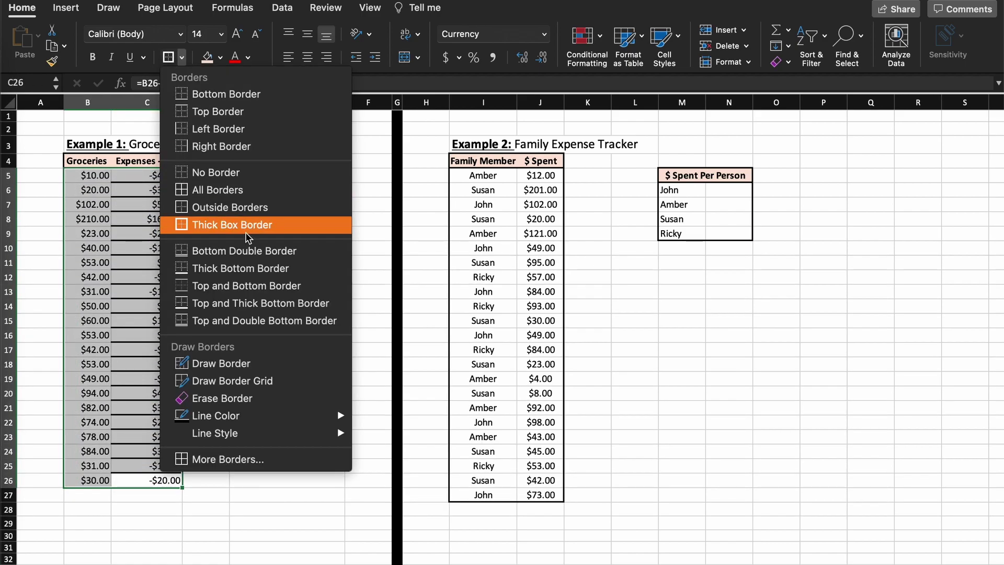
click(222, 398)
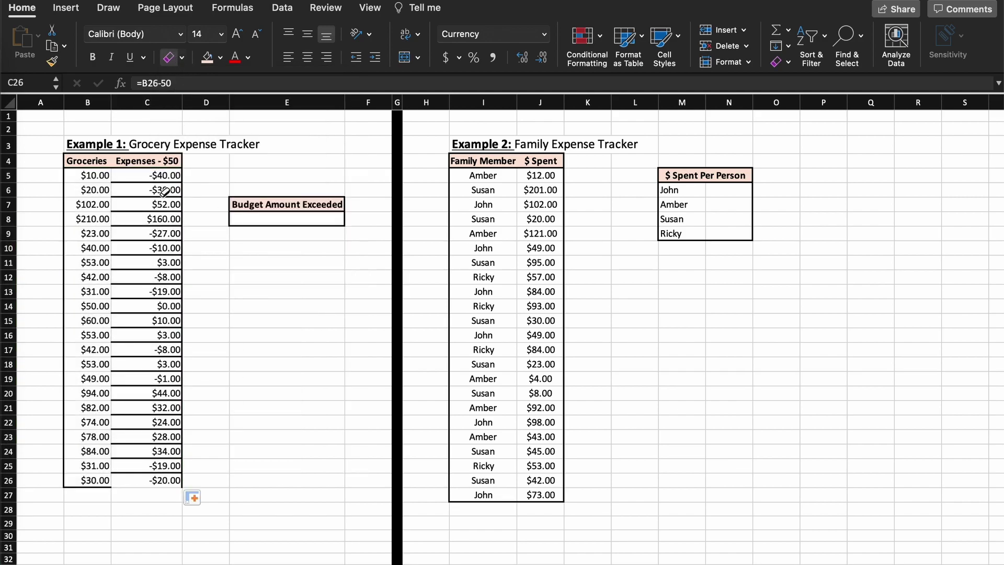
drag(164, 178, 166, 476)
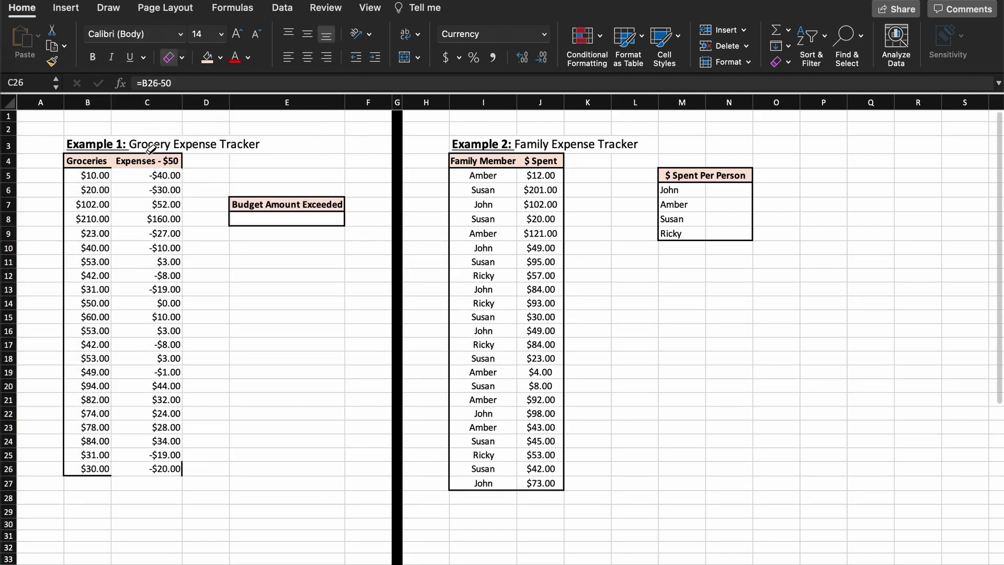
key(ctrl+z)
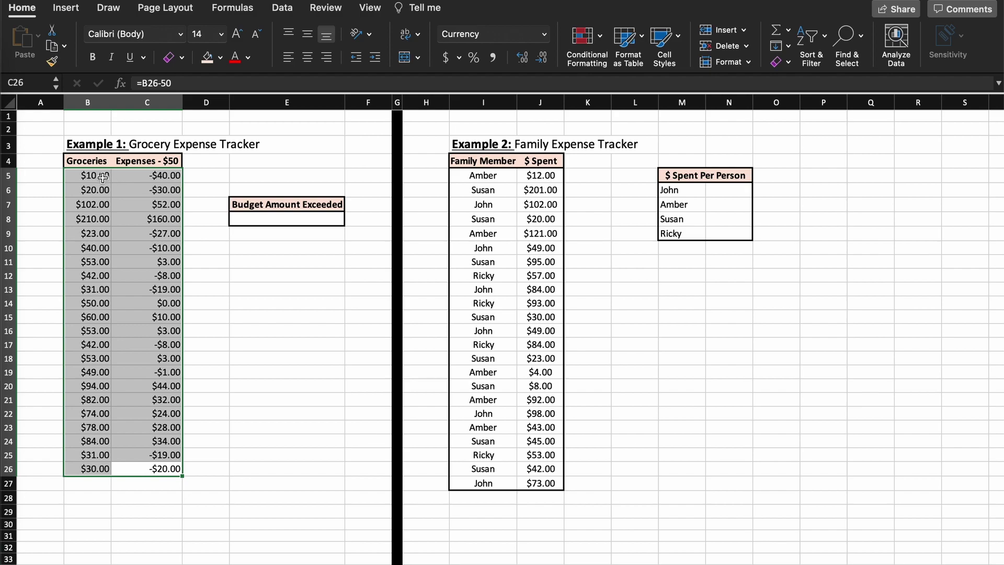
drag(103, 178, 168, 473)
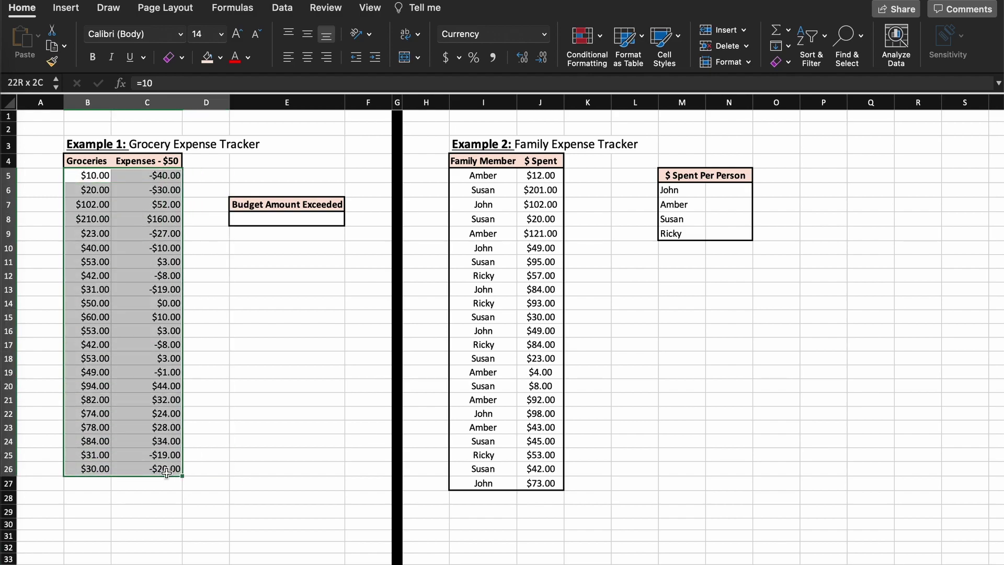
click(182, 58)
Give B5:C26 a thick box border and enter =SUMIF(C5:C26,">0") in E8, showing $393.00
click(220, 226)
click(251, 214)
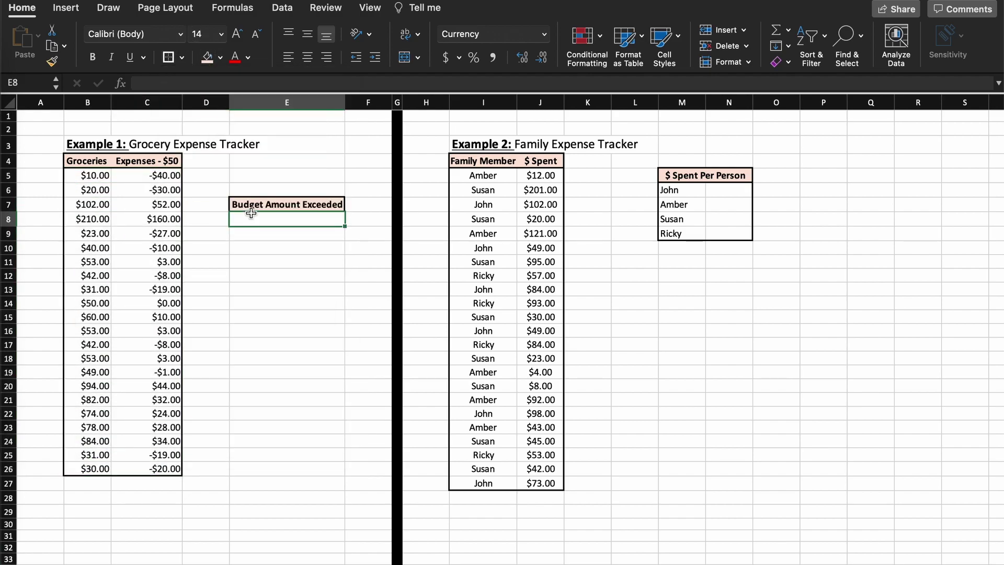
text(=)
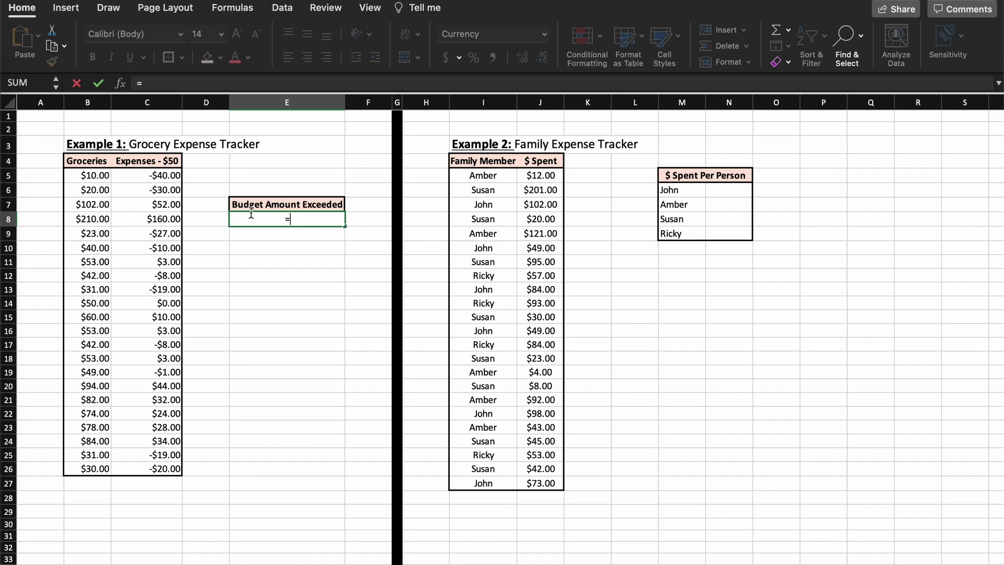
text(SUMIF()
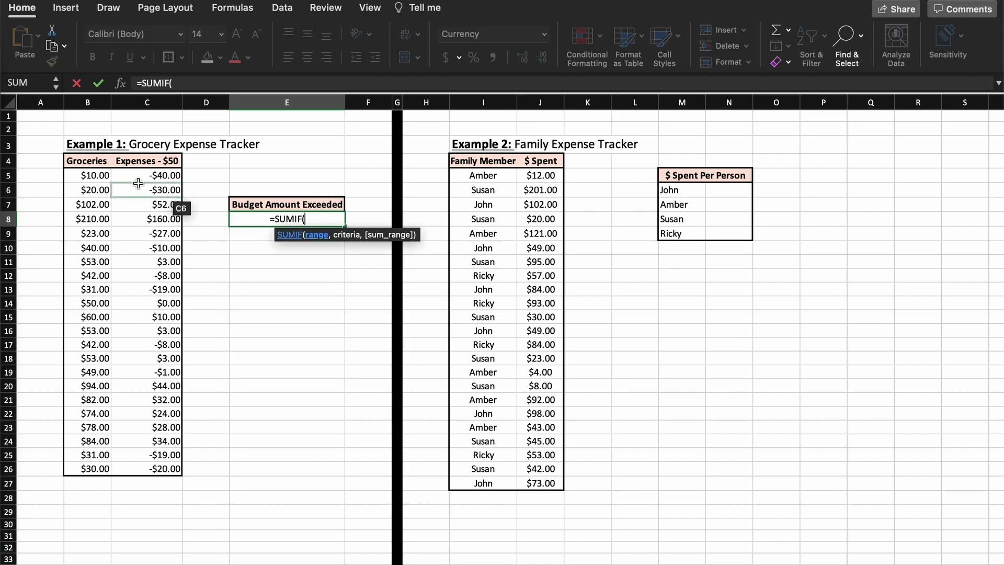
drag(138, 176, 173, 466)
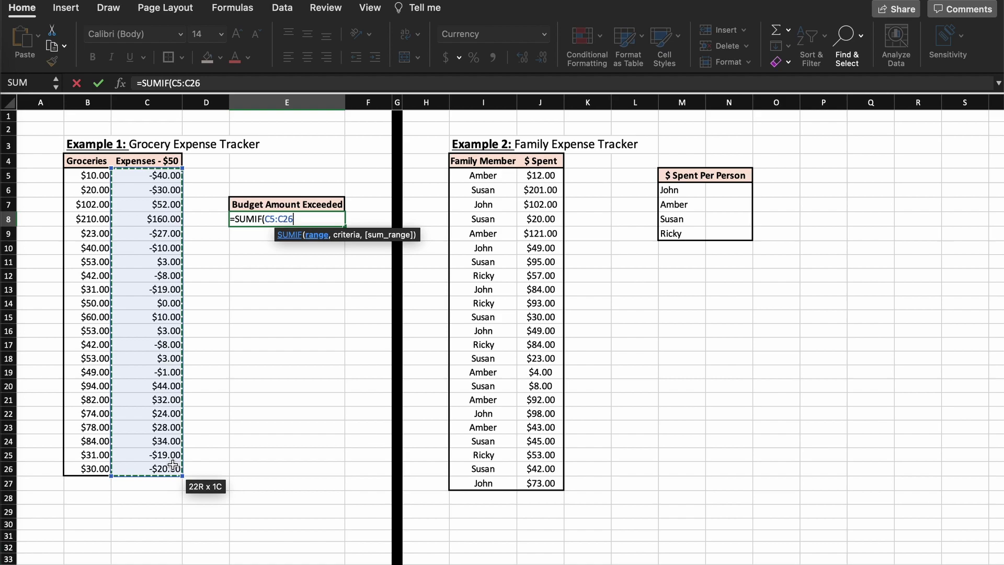
text(,)
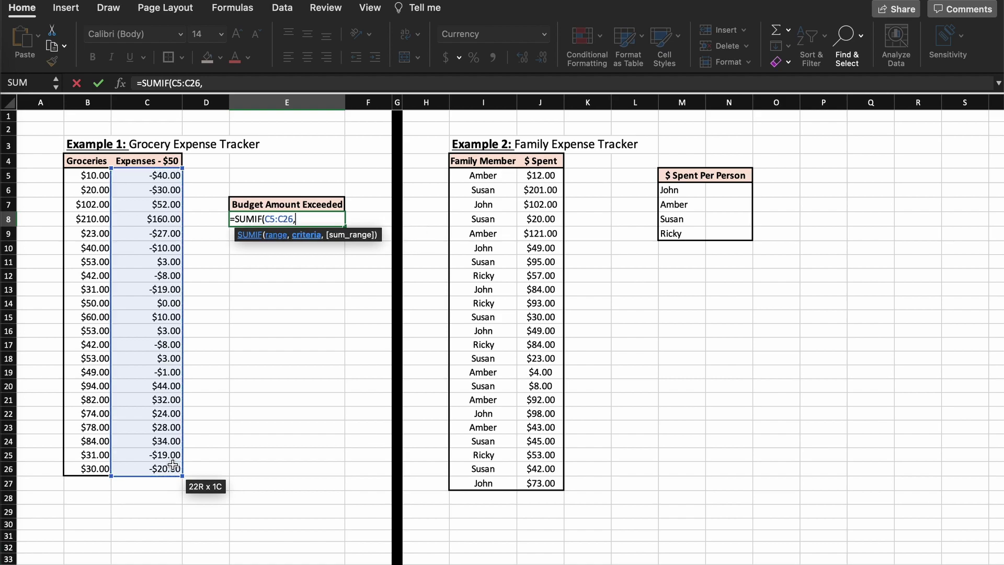
text(">0",)
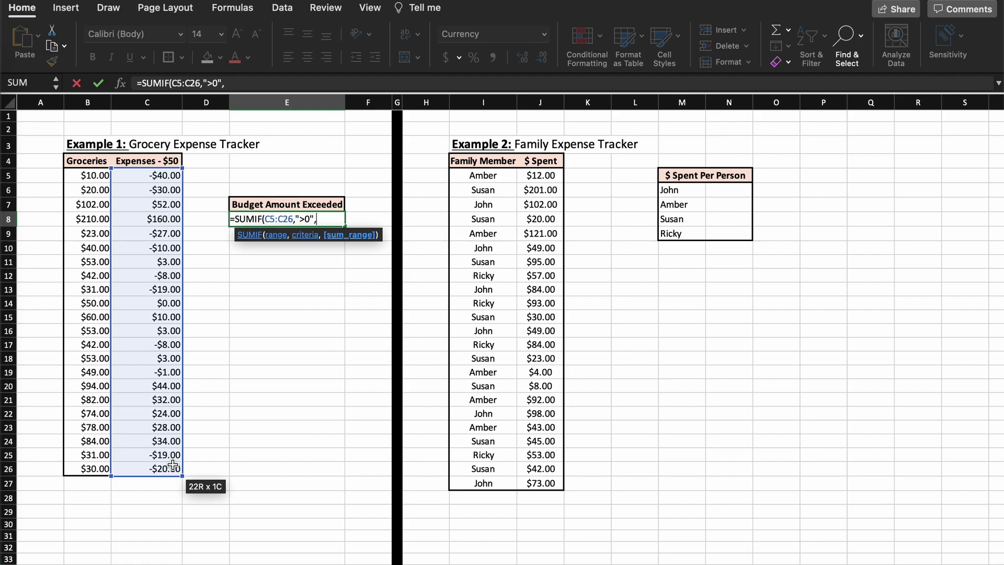
key(BackSpace)
text())
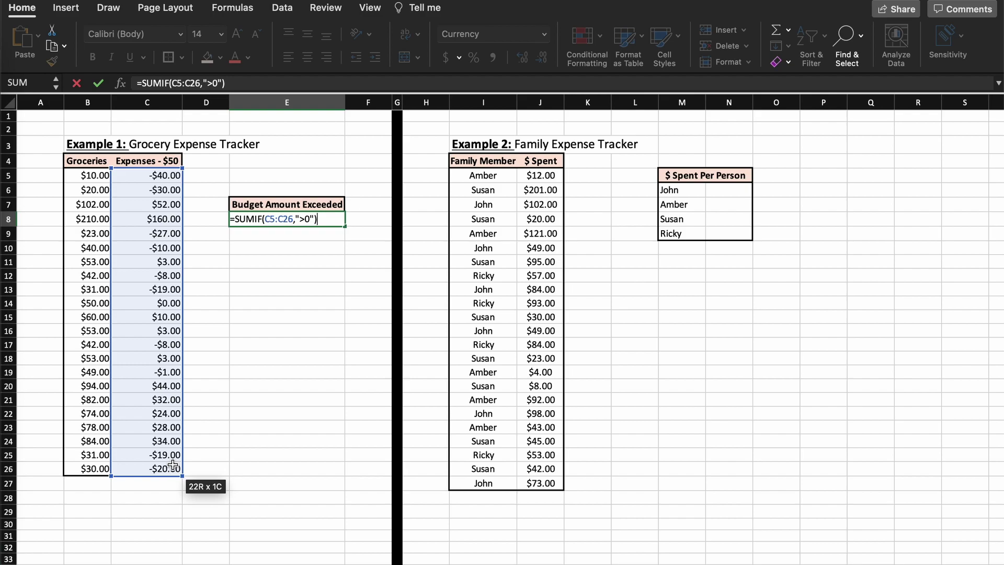
key(Return)
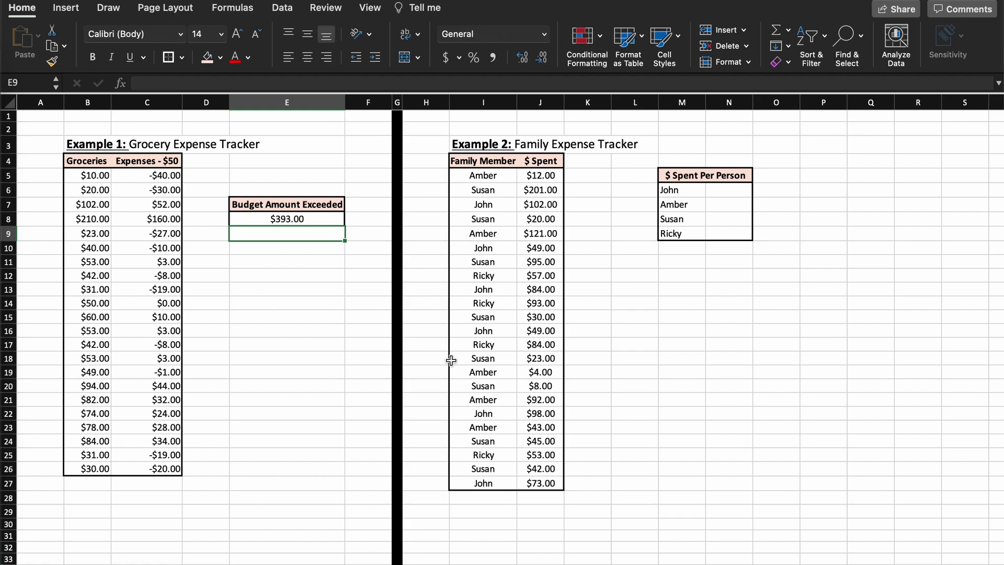
Build =SUMIF(I5:I27,M6,J5:J27) in N6 for John's spending
click(722, 192)
text(=SUM)
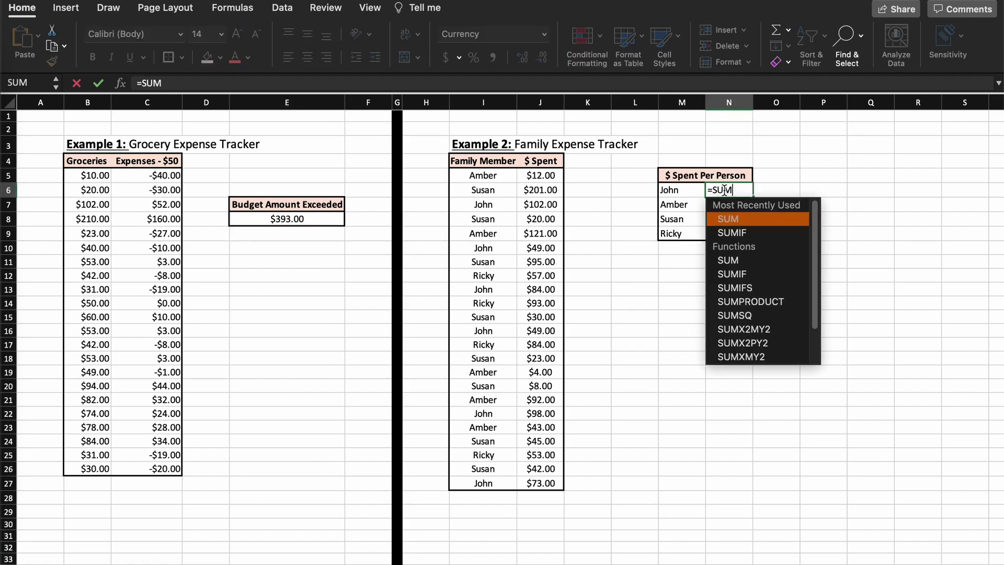
text(IF()
click(506, 179)
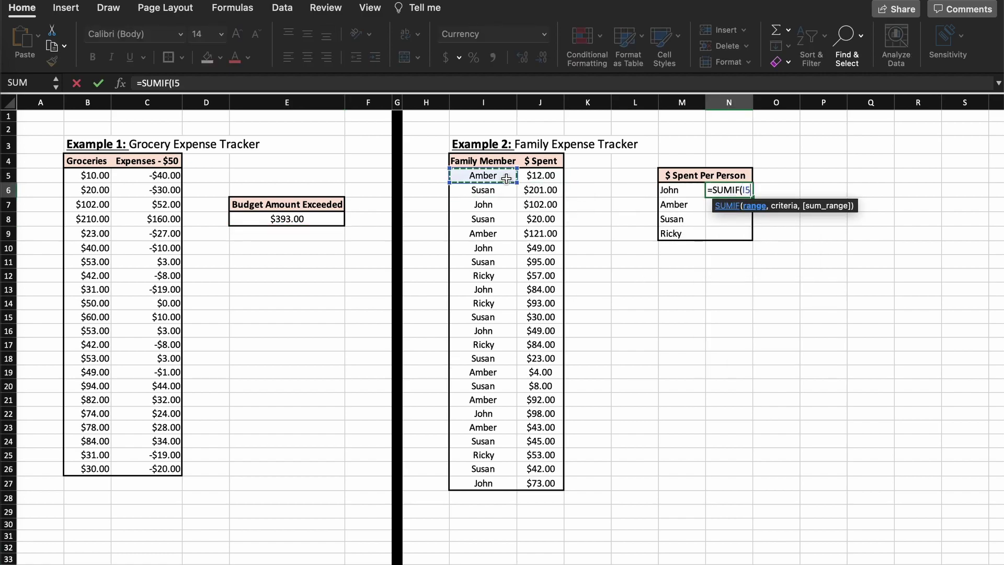
drag(507, 178, 484, 484)
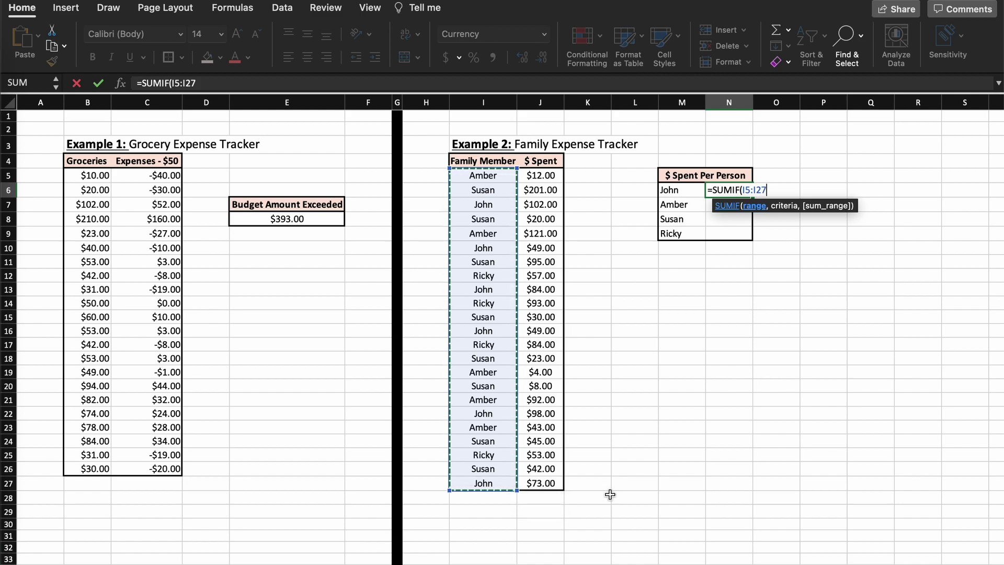
text(,)
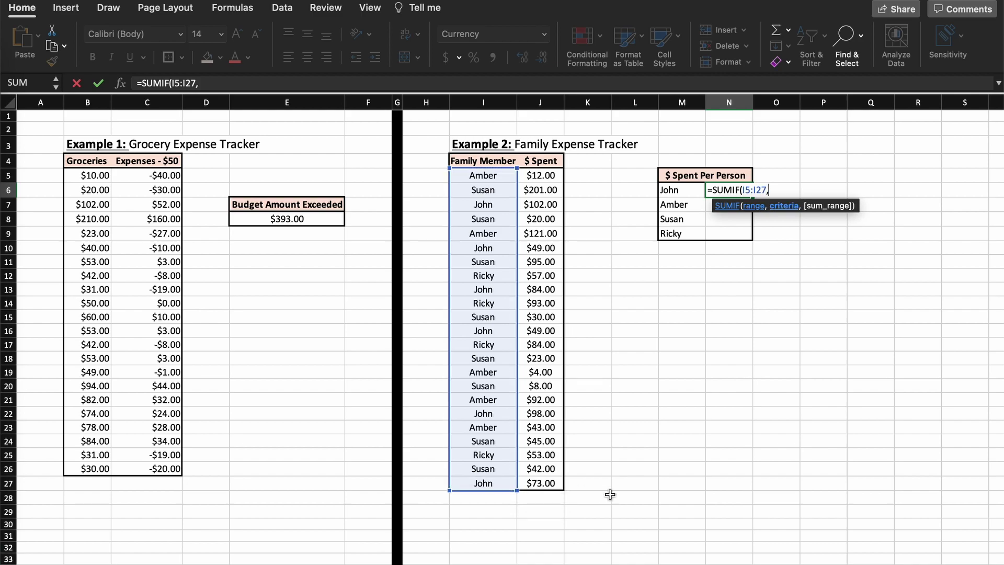
click(685, 191)
text(,)
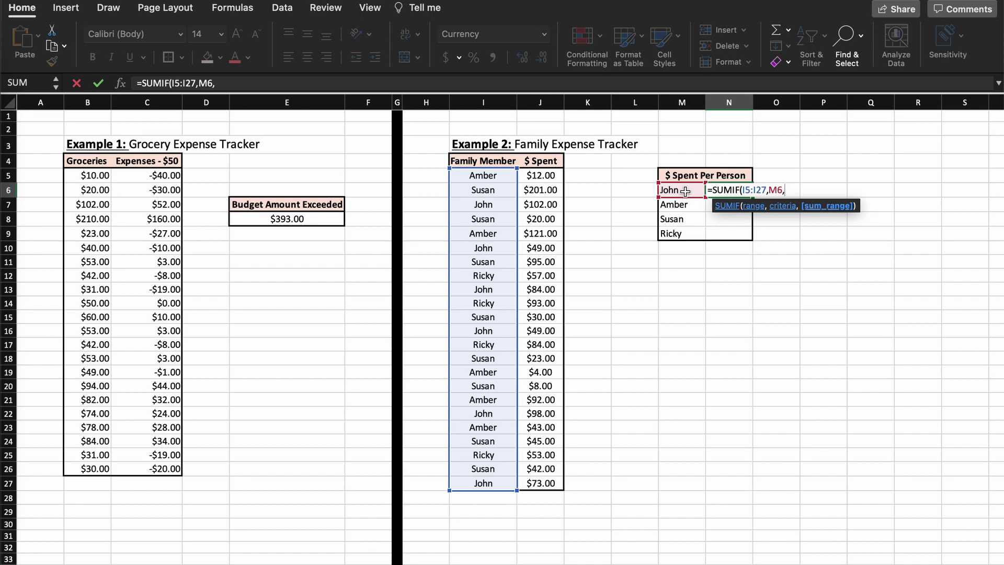
drag(534, 176, 538, 481)
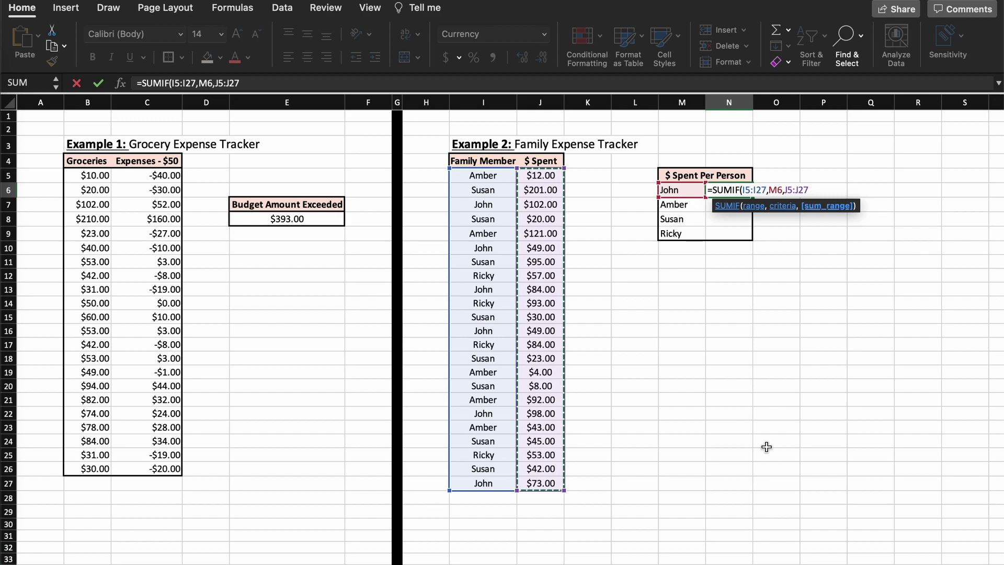
text())
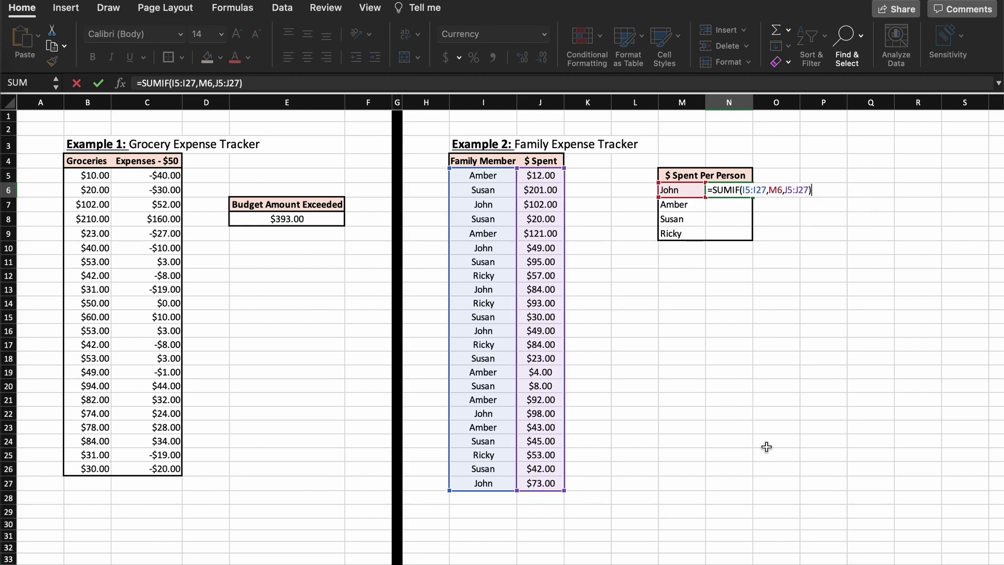
Lock both ranges as absolute references, $I$5:$I$27 and $J$5:$J$27
click(185, 83)
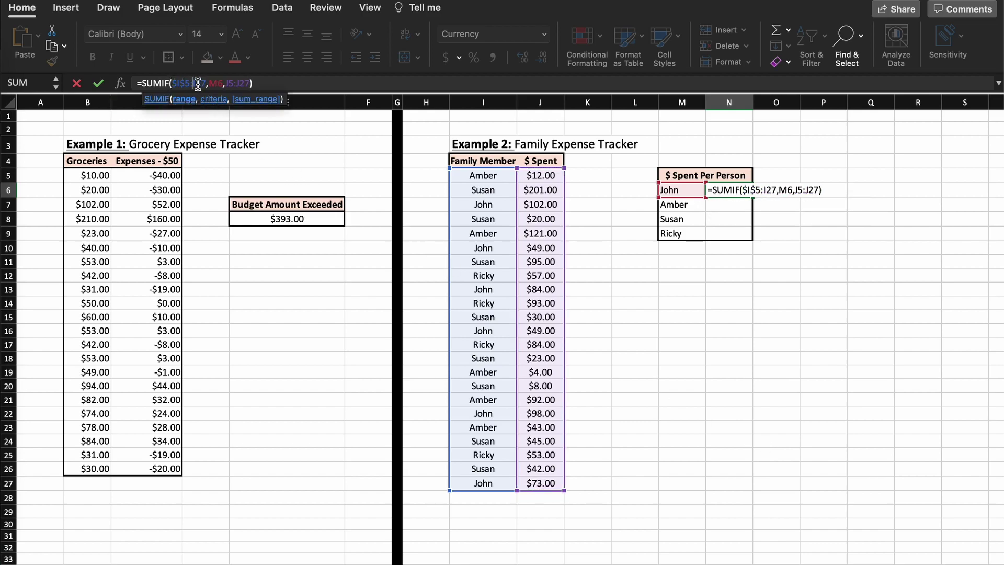
key(F4)
text($I$)
click(235, 84)
text($I$)
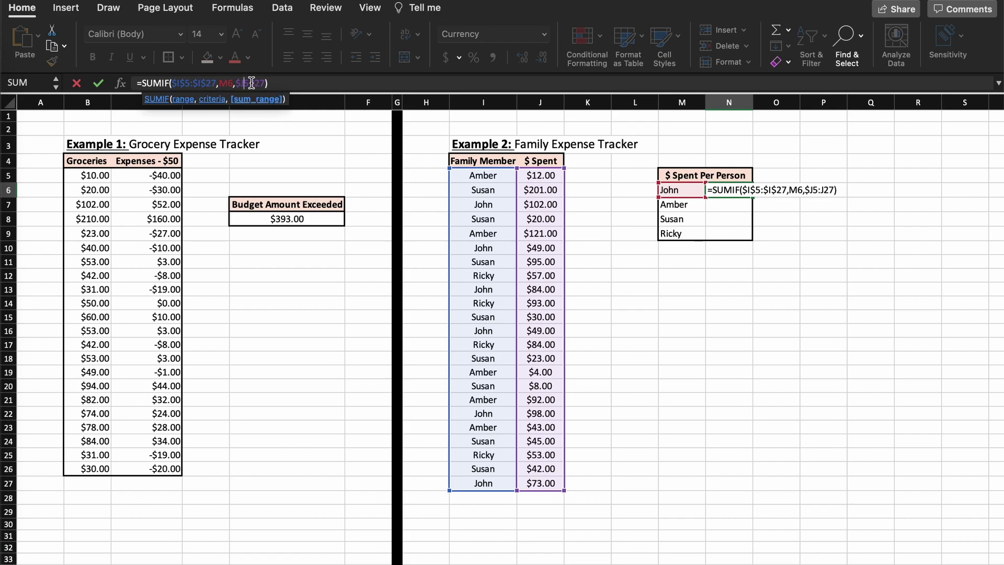
key(Right)
text($)
click(260, 84)
text($)
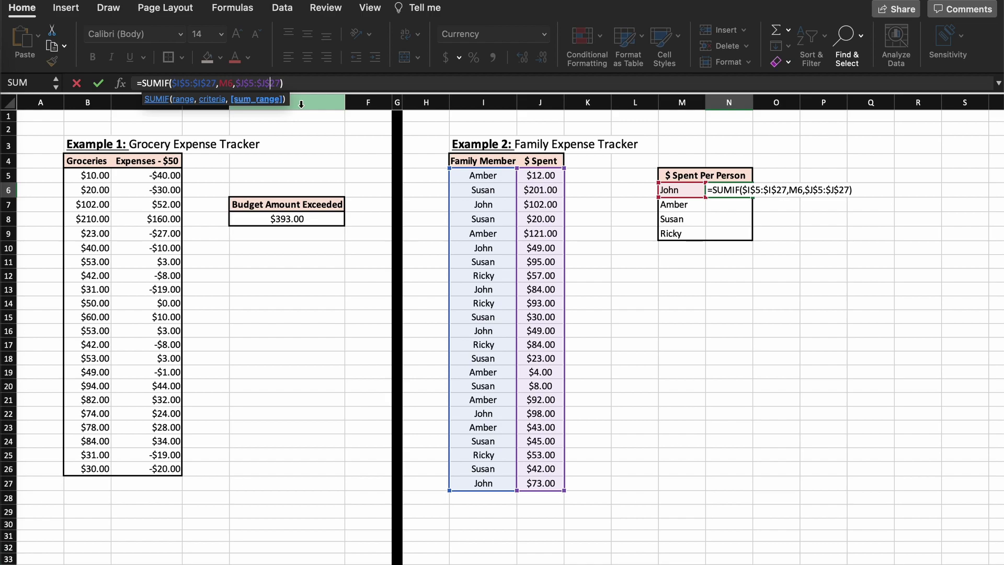
Commit John's $455.00 total and fill the formula down for Amber, Susan and Ricky
key(Return)
click(732, 190)
mouse_move(751, 197)
mouse_down()
mouse_move(746, 236)
mouse_move(683, 193)
mouse_up()
Put a thick box border around the per-person table M6:N9
click(181, 57)
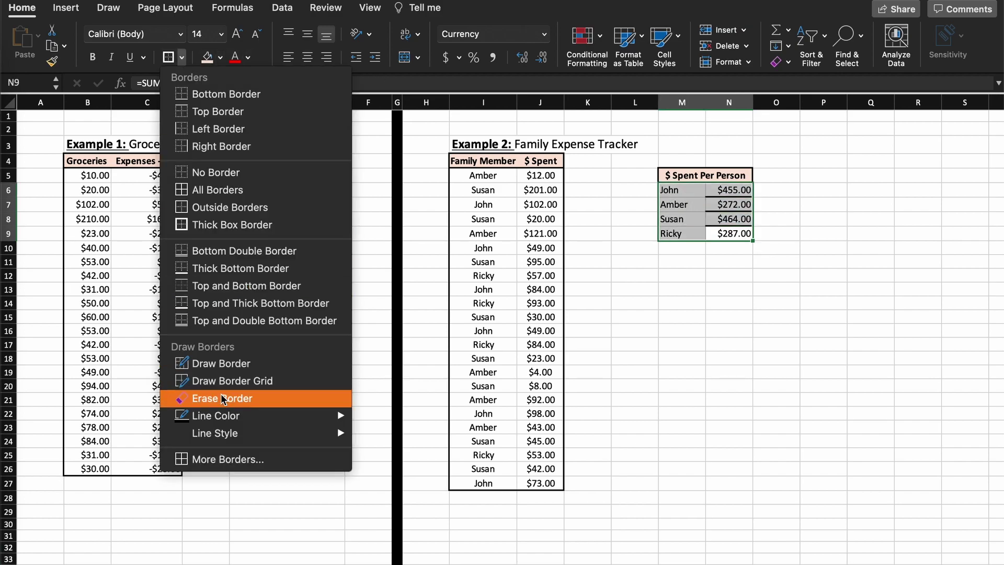
click(740, 233)
drag(739, 233, 683, 194)
click(181, 57)
click(232, 224)
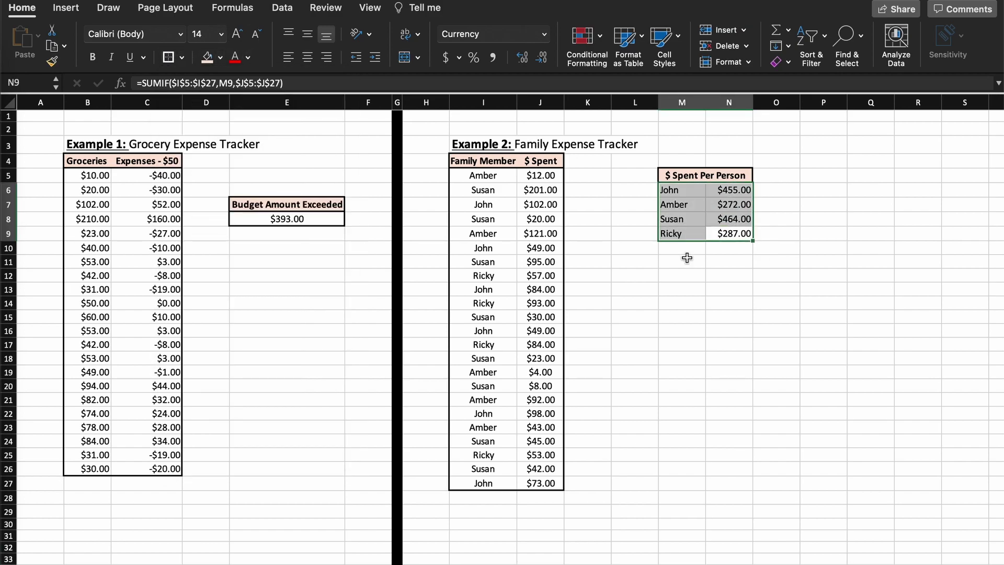
Check the formulas behind Amber's and Susan's totals in the formula bar
click(732, 204)
click(536, 82)
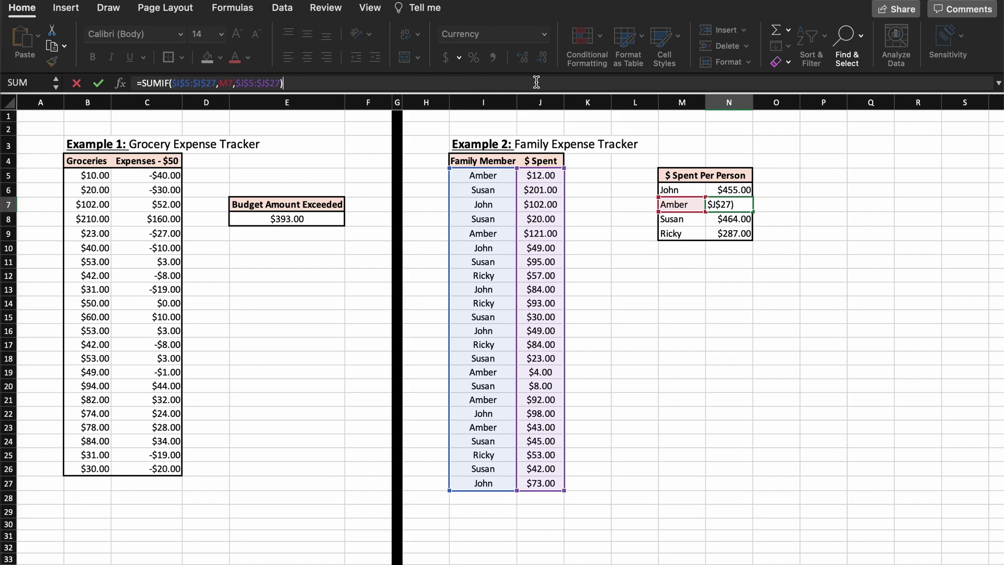
click(727, 218)
click(460, 84)
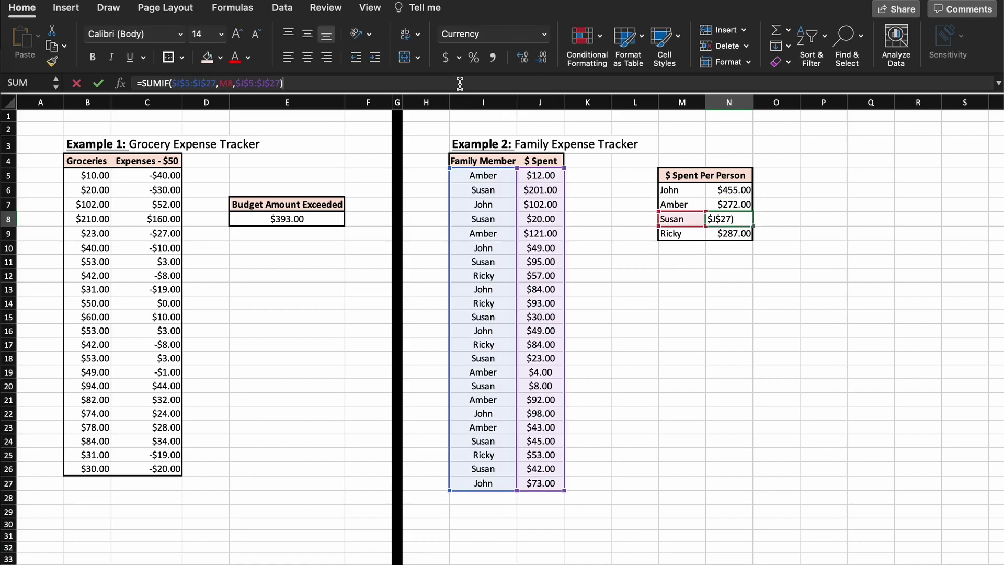